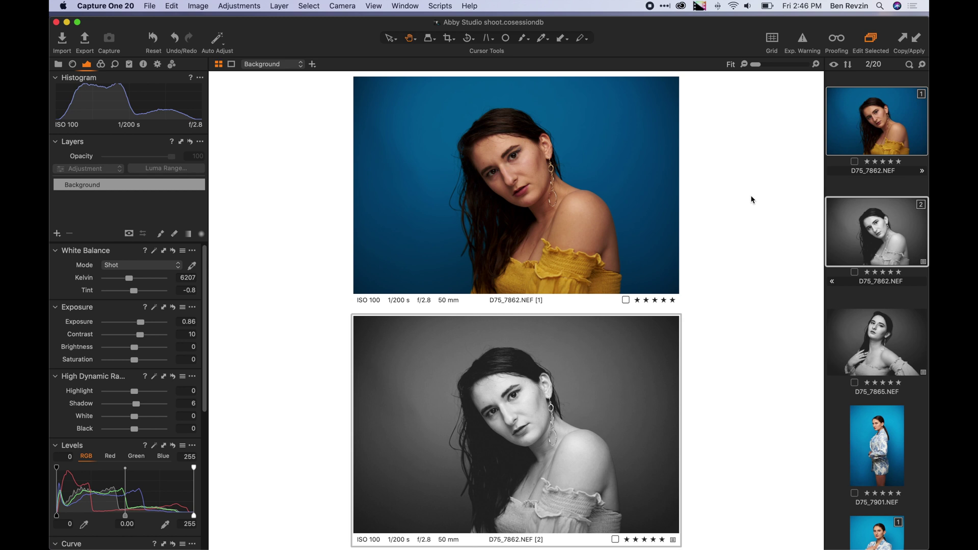
Step: Reset and restore D75_7865's edits, then scroll the browser toward D75_7808.NEF
{"action": "left_click", "coordinate": [895, 349]}
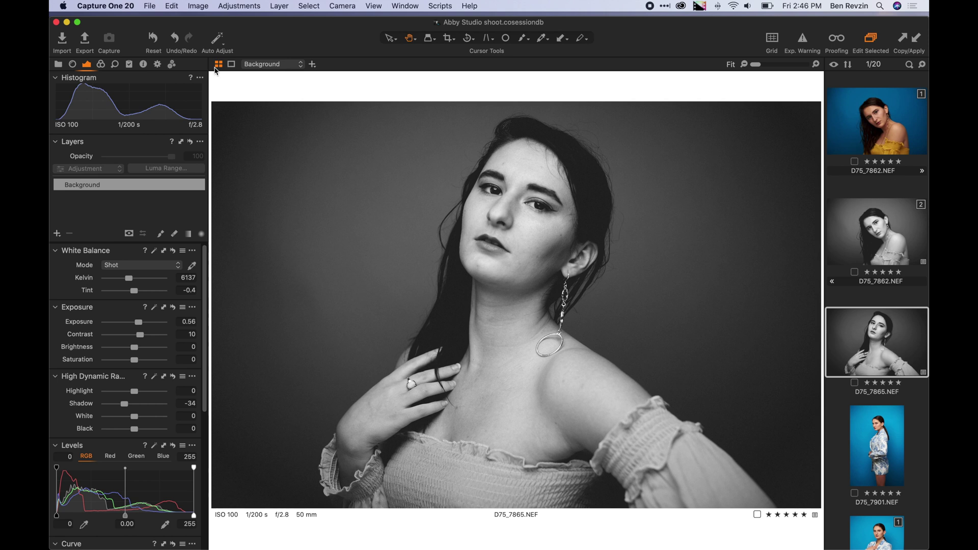
{"action": "left_click", "coordinate": [154, 40]}
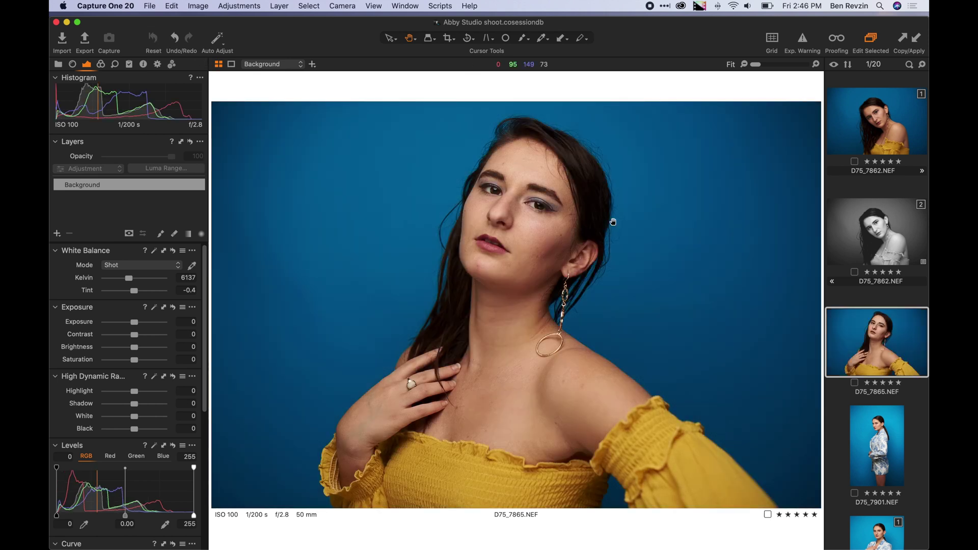
{"action": "left_click", "coordinate": [175, 38]}
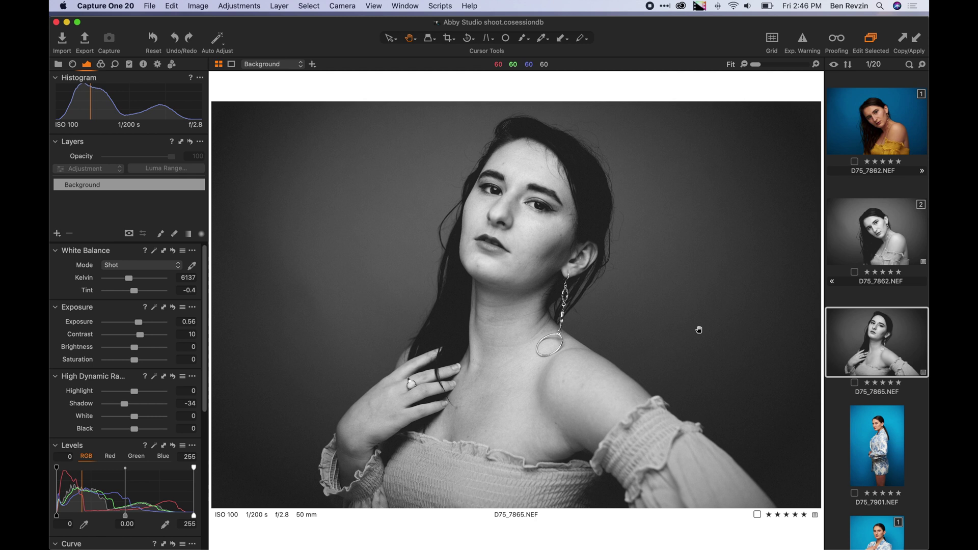
{"action": "scroll", "coordinate": [860, 365], "scroll_direction": "down", "scroll_amount": 3}
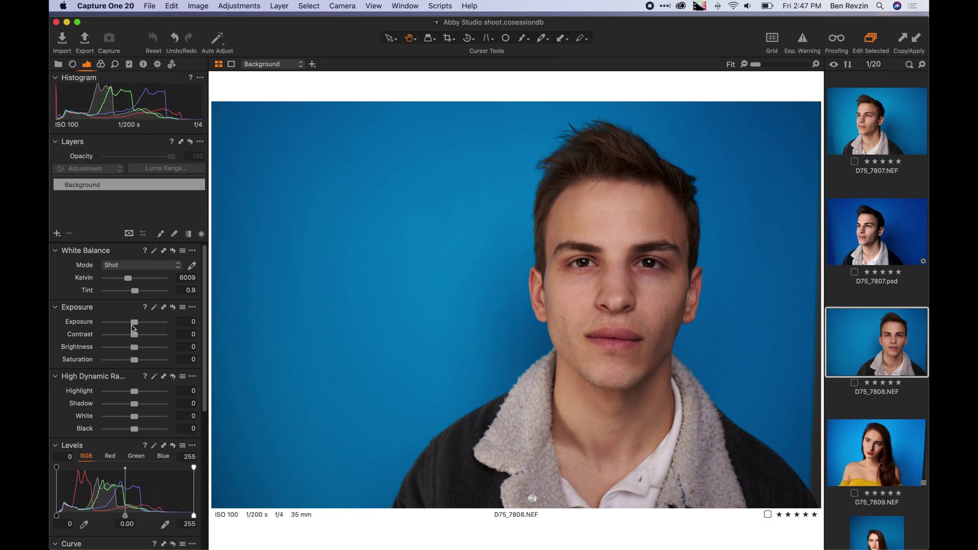
Step: Set D75_7808's Exposure to 0.4 and Contrast to 13
{"action": "left_click_drag", "start_coordinate": [137, 327], "coordinate": [140, 327]}
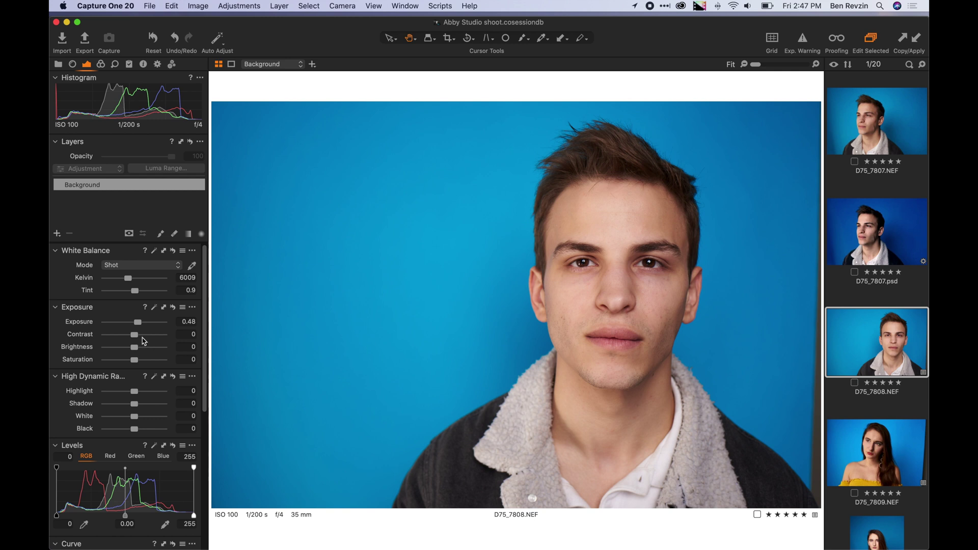
{"action": "left_click", "coordinate": [142, 336]}
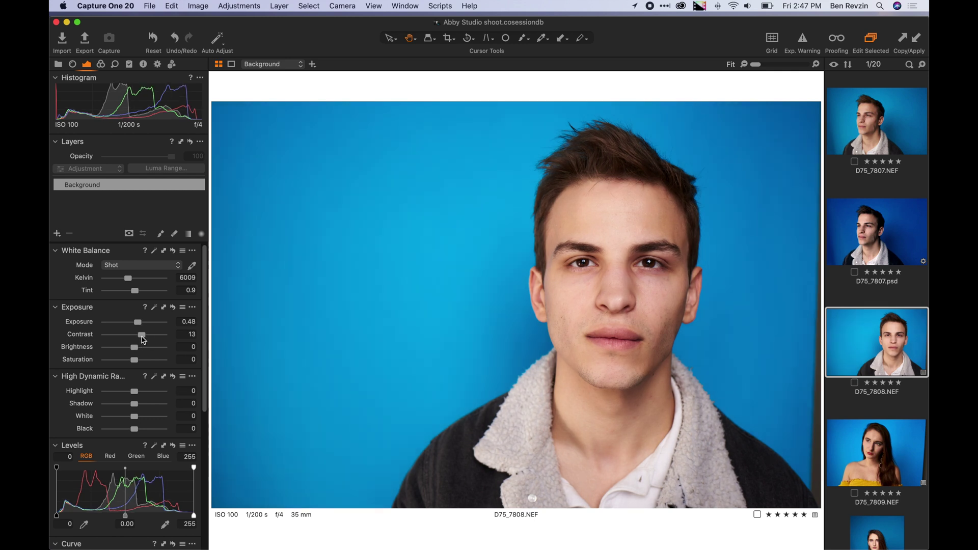
{"action": "left_click_drag", "start_coordinate": [137, 325], "coordinate": [139, 328]}
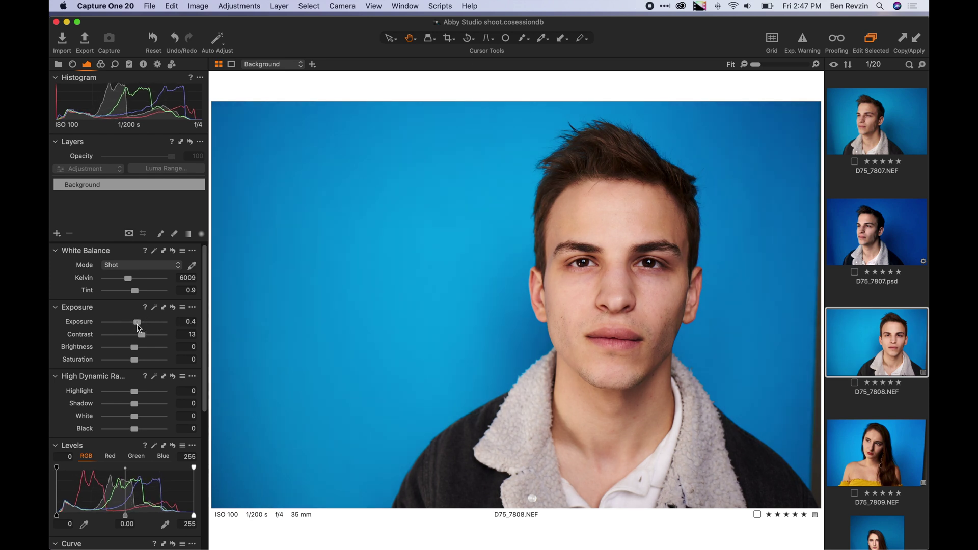
Step: Enable Black & White conversion in the Color tools
{"action": "left_click", "coordinate": [101, 65]}
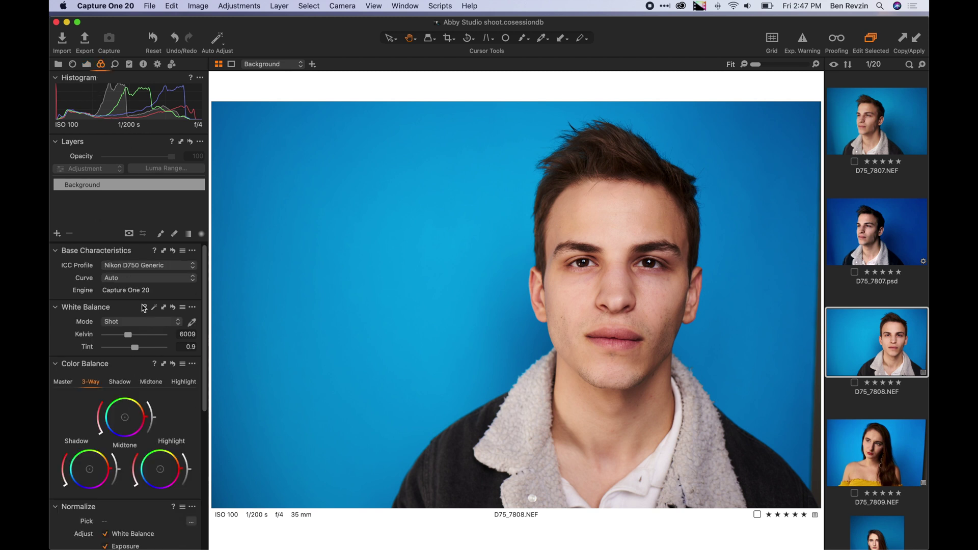
{"action": "scroll", "coordinate": [143, 308], "scroll_direction": "down", "scroll_amount": 3}
{"action": "scroll", "coordinate": [144, 308], "scroll_direction": "down", "scroll_amount": 8}
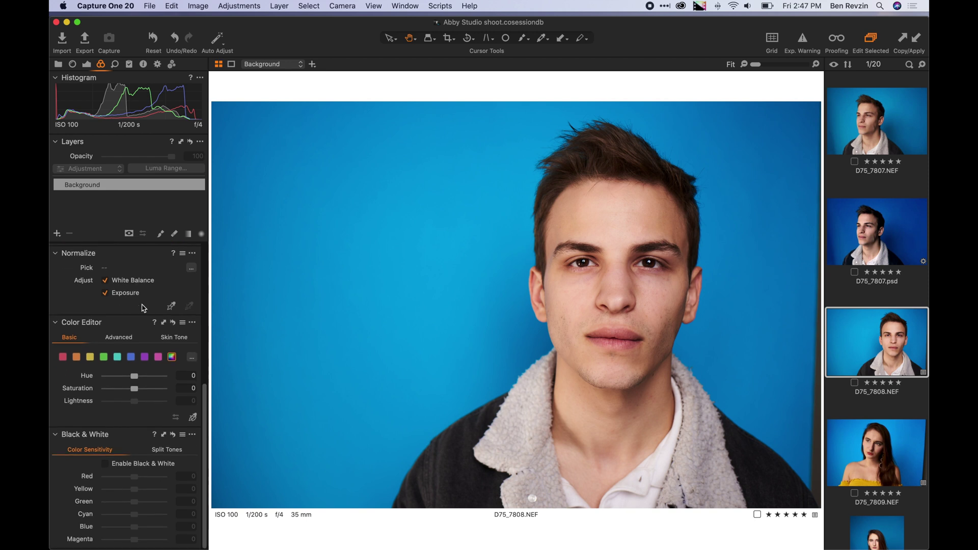
{"action": "left_click", "coordinate": [104, 465]}
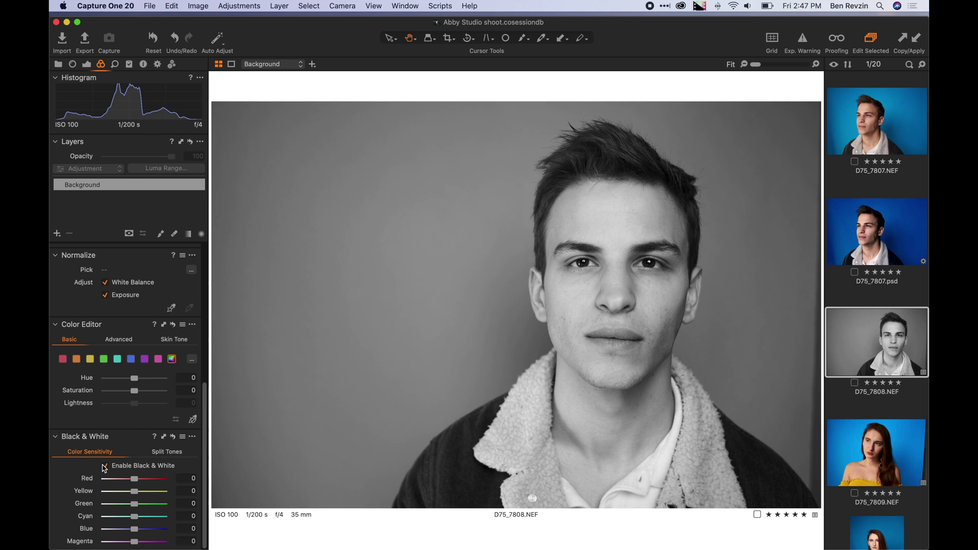
Step: Set Color Sensitivity to Red -12, Yellow -36 and Blue 16, then compare
{"action": "left_click", "coordinate": [107, 531]}
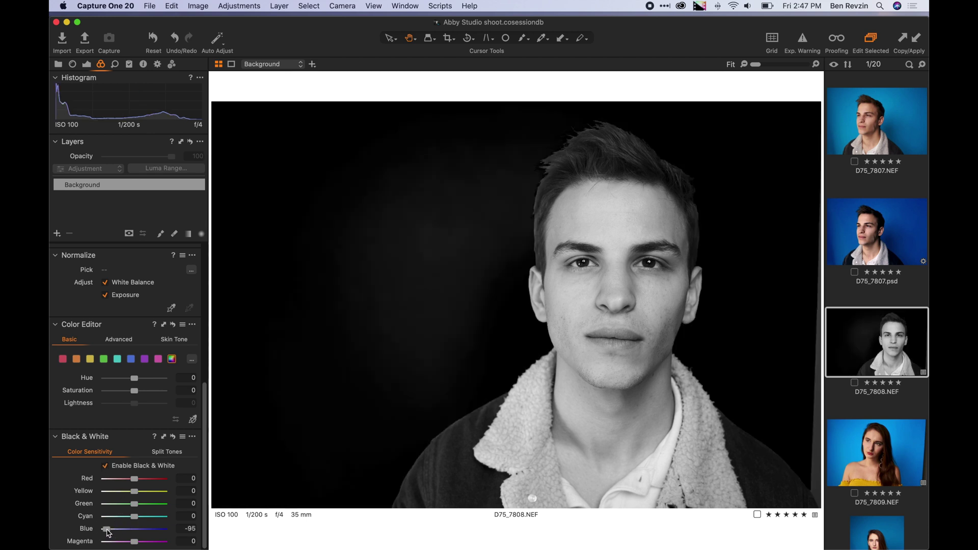
{"action": "left_click", "coordinate": [161, 531]}
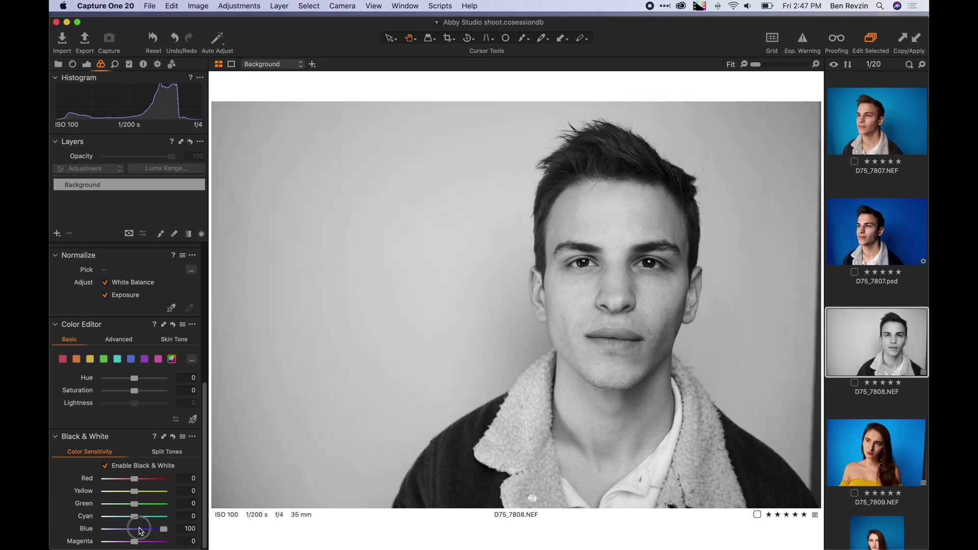
{"action": "left_click", "coordinate": [141, 531]}
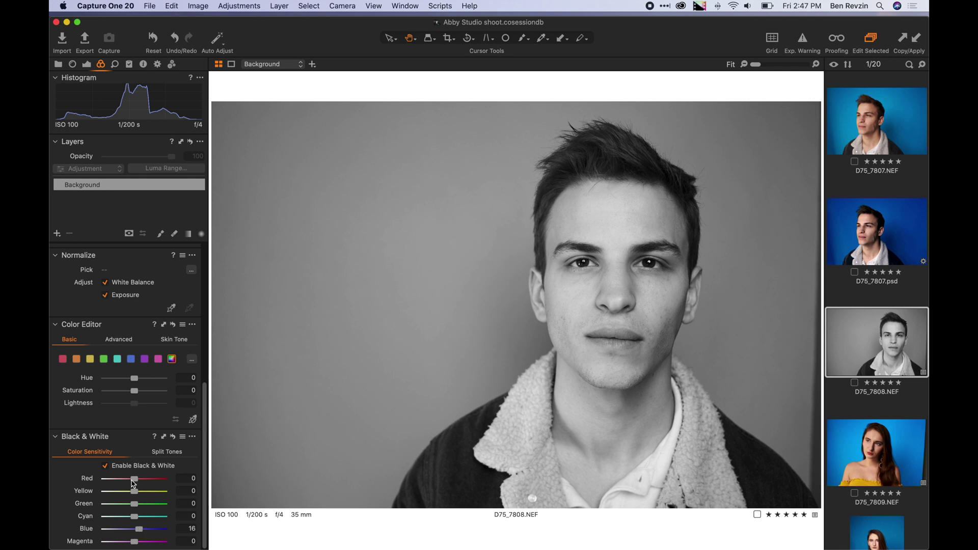
{"action": "mouse_move", "coordinate": [134, 480]}
{"action": "left_mouse_down"}
{"action": "mouse_move", "coordinate": [156, 482]}
{"action": "mouse_move", "coordinate": [131, 481]}
{"action": "mouse_move", "coordinate": [125, 494]}
{"action": "left_mouse_up"}
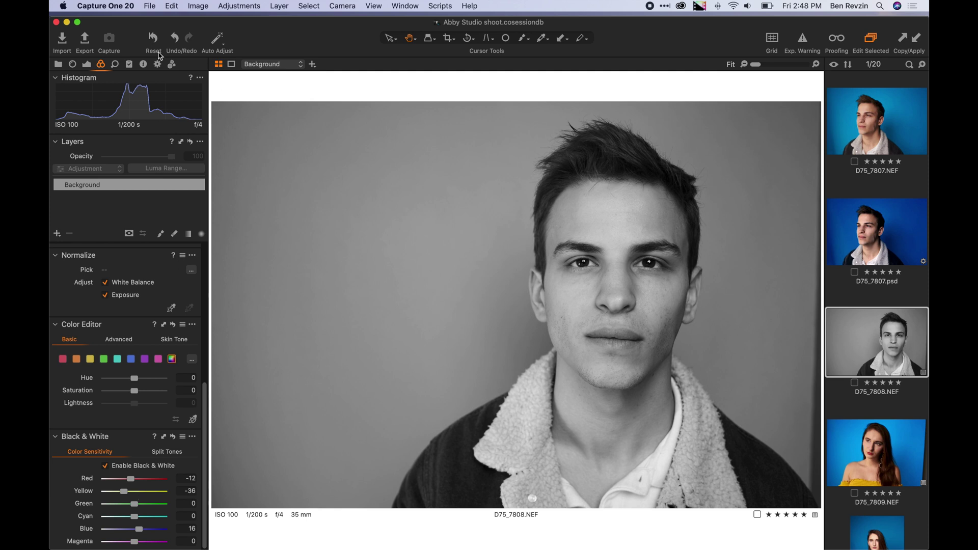
{"action": "left_click", "coordinate": [174, 439]}
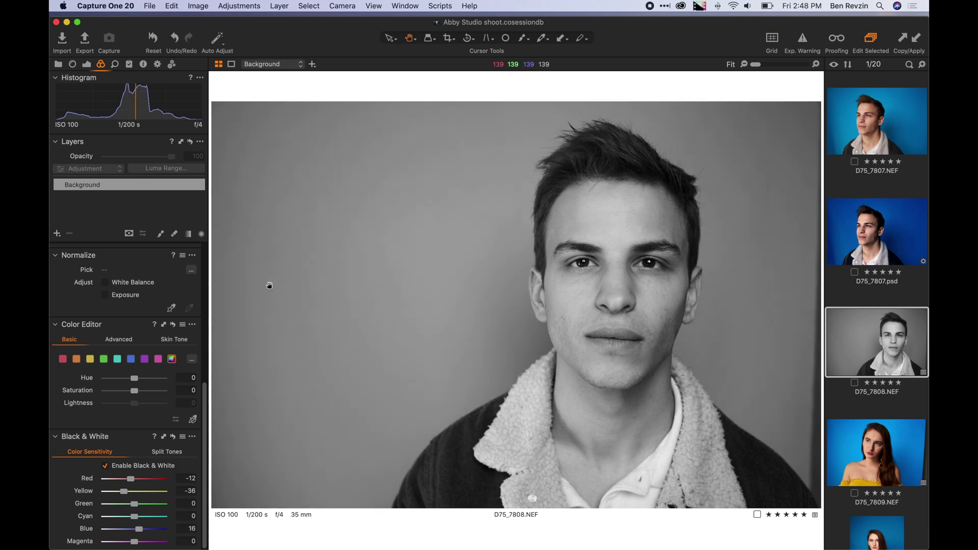
Step: Set Levels black point to 12 and white point to 244, comparing before and after
{"action": "left_click", "coordinate": [87, 65]}
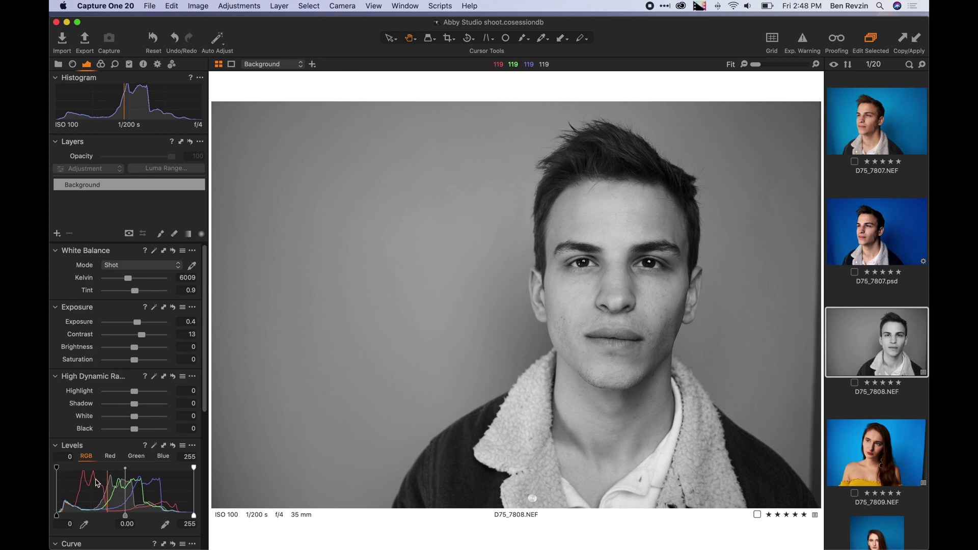
{"action": "left_click_drag", "start_coordinate": [57, 518], "coordinate": [63, 517]}
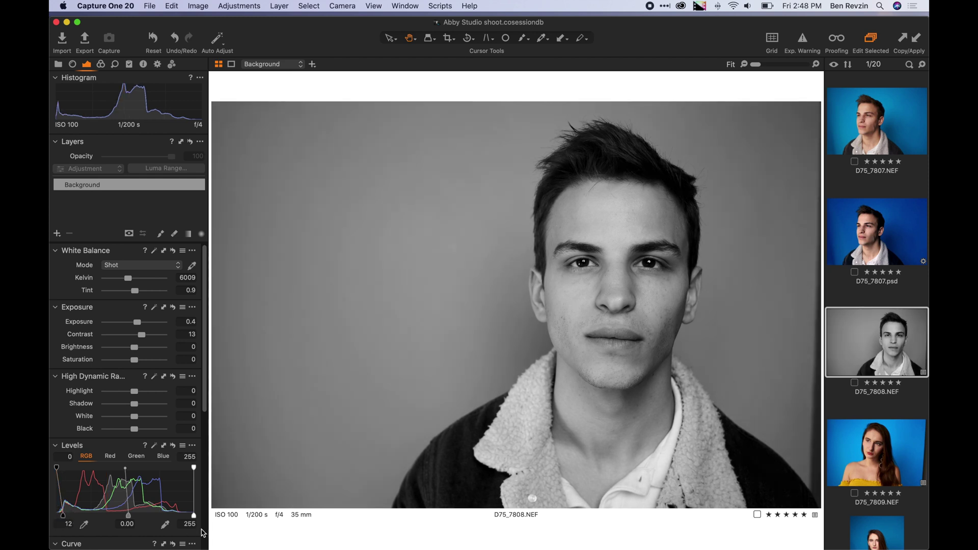
{"action": "left_click_drag", "start_coordinate": [194, 518], "coordinate": [187, 517]}
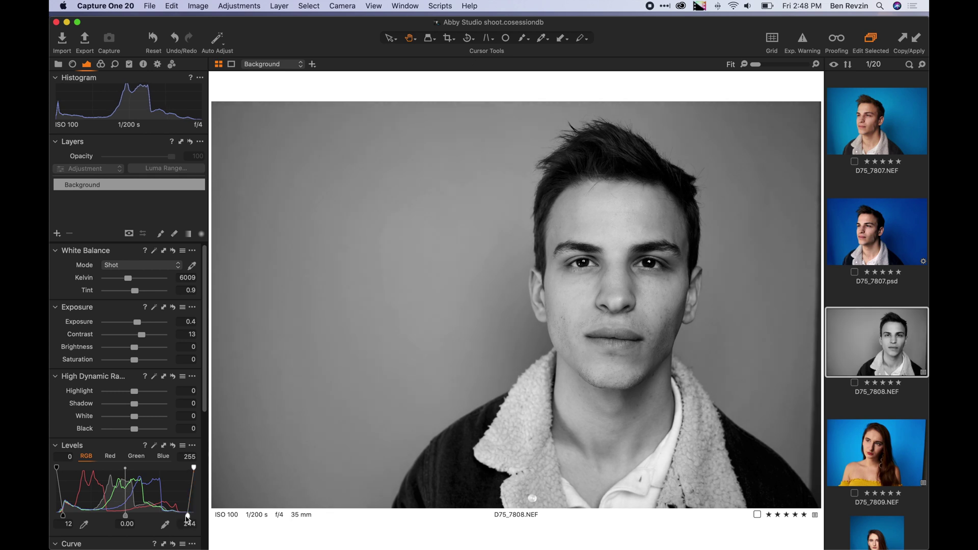
{"action": "left_click", "coordinate": [172, 446]}
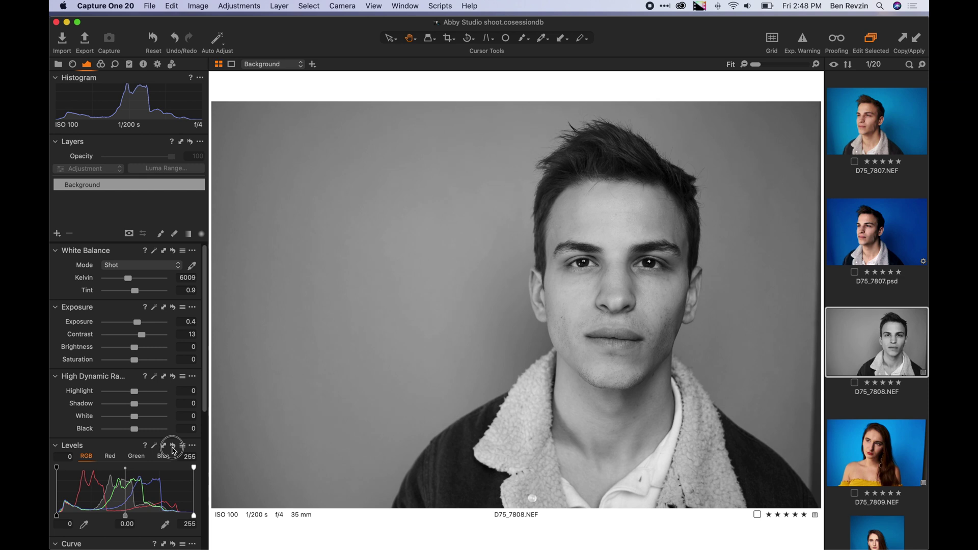
{"action": "left_click", "coordinate": [173, 446]}
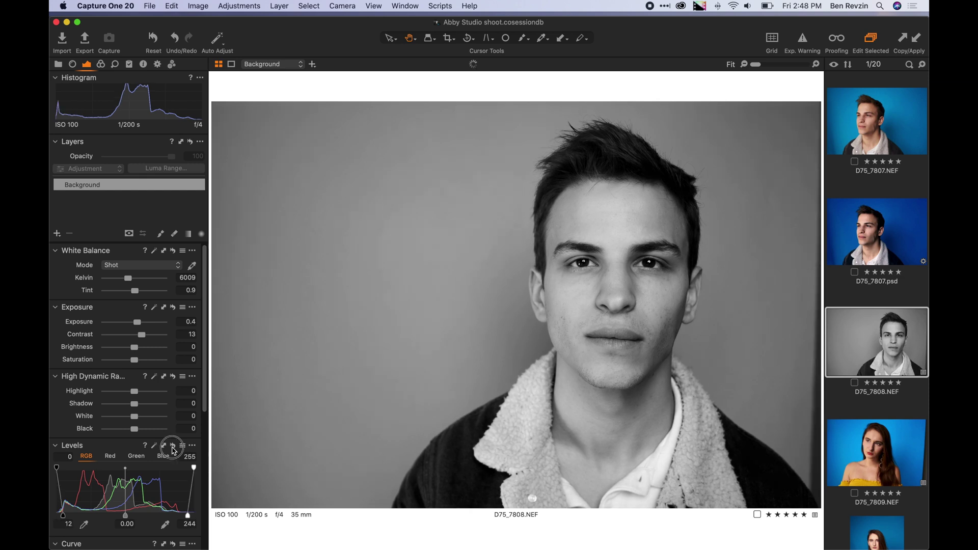
{"action": "left_click", "coordinate": [173, 447]}
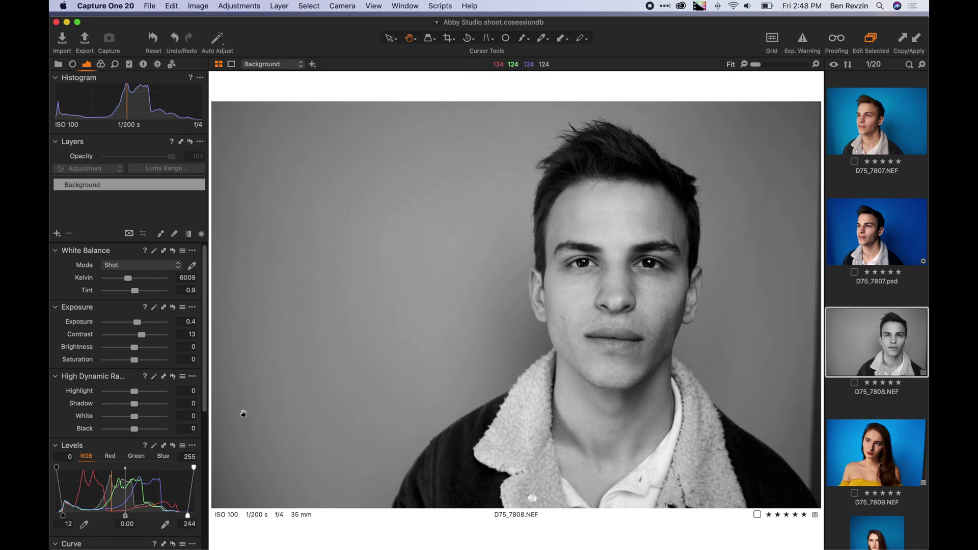
Step: Apply a -0.26 vignette and raise Clarity Structure to 22
{"action": "scroll", "coordinate": [125, 336], "scroll_direction": "down", "scroll_amount": 4}
{"action": "scroll", "coordinate": [124, 336], "scroll_direction": "down", "scroll_amount": 5}
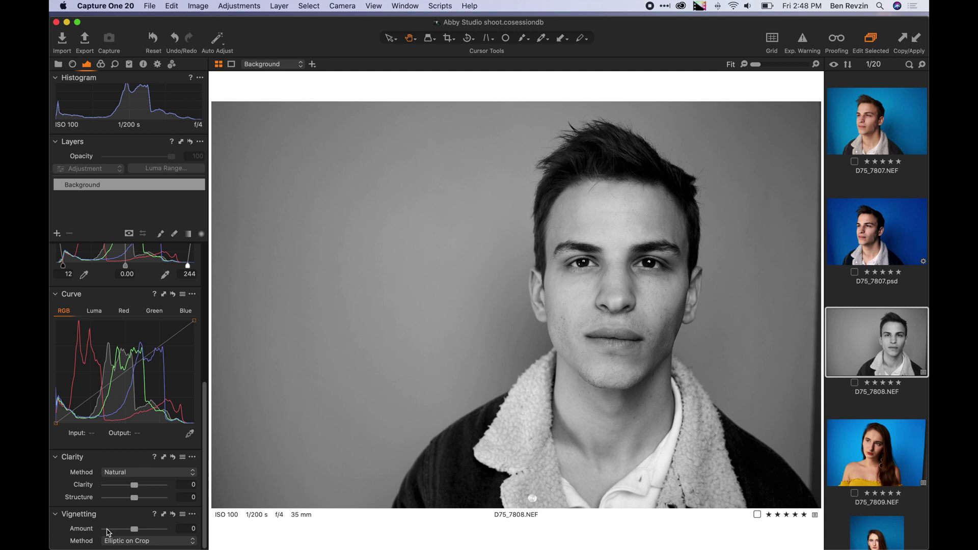
{"action": "left_click", "coordinate": [108, 533]}
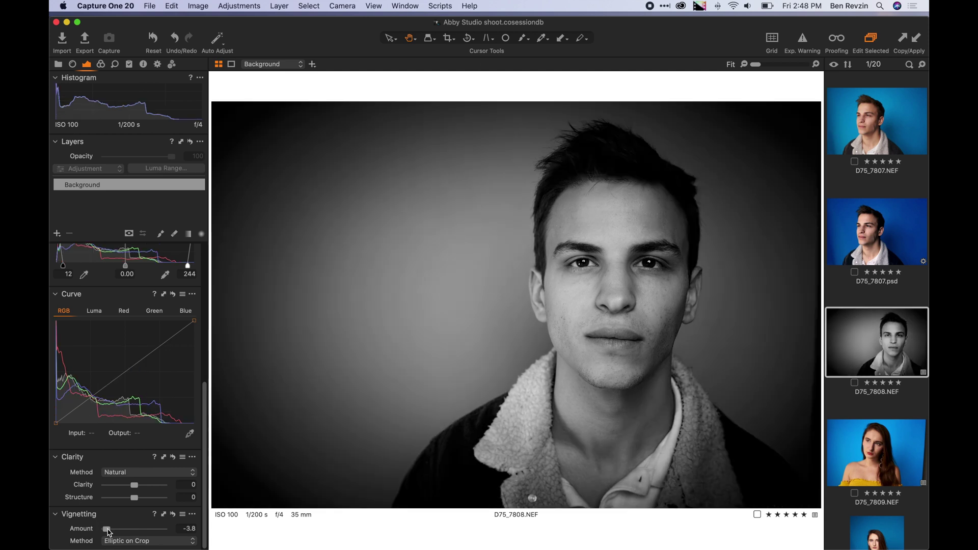
{"action": "left_click", "coordinate": [129, 533]}
{"action": "left_click_drag", "start_coordinate": [130, 535], "coordinate": [134, 535]}
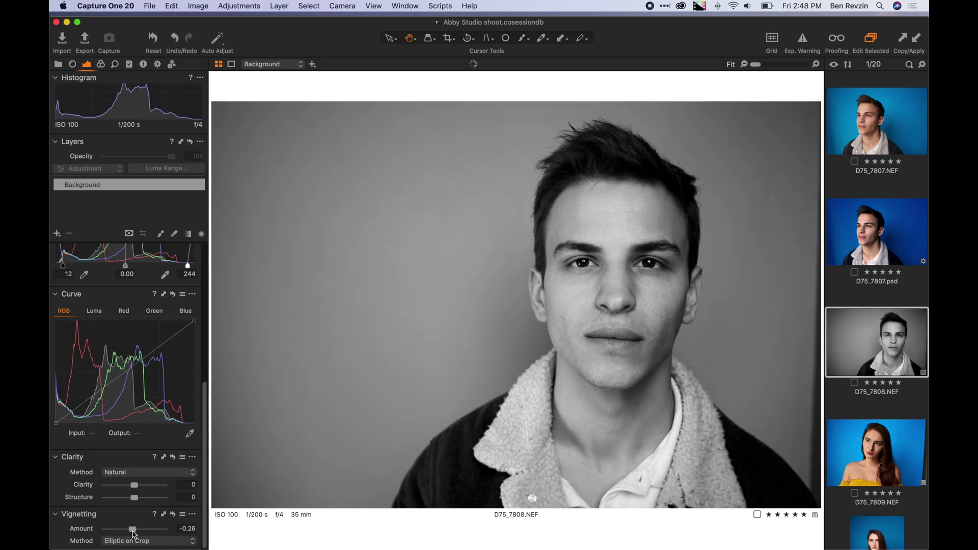
{"action": "left_click_drag", "start_coordinate": [135, 499], "coordinate": [141, 501]}
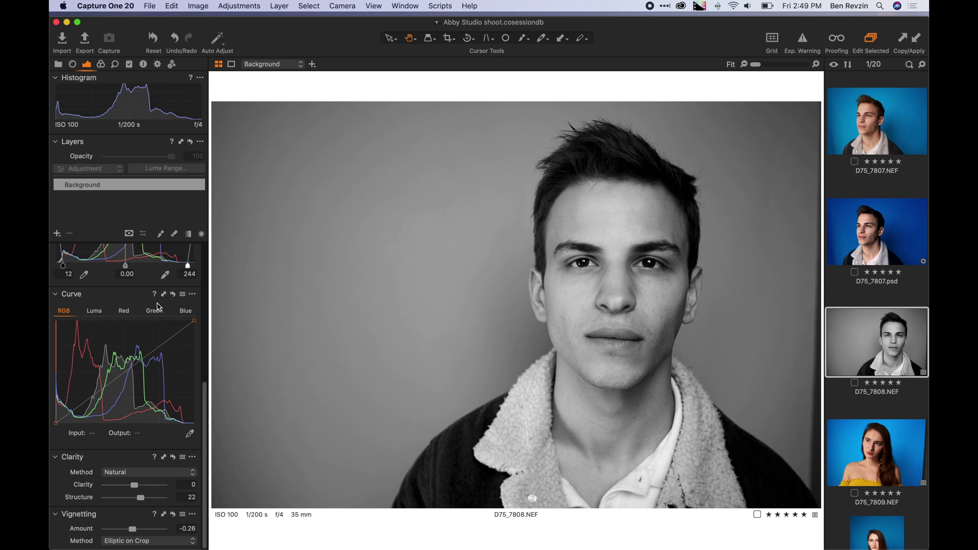
{"action": "left_click", "coordinate": [102, 65]}
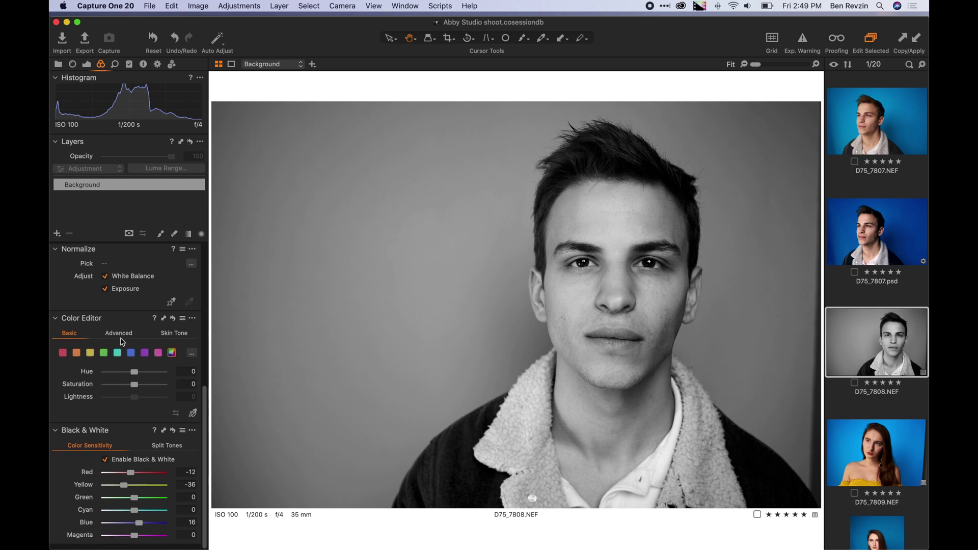
Step: Keep Fine Grain as the Film Grain type and add grain in the Details tools
{"action": "left_click", "coordinate": [117, 70]}
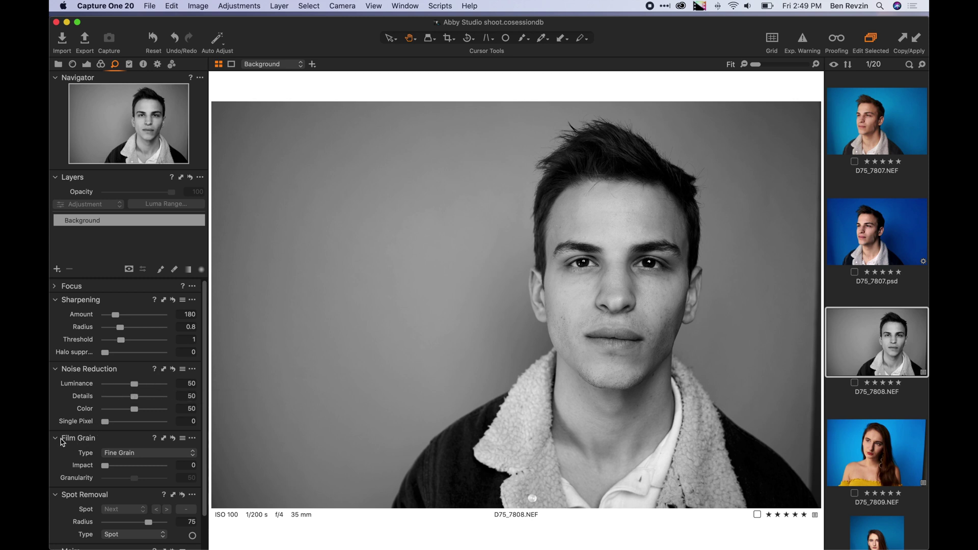
{"action": "right_click", "coordinate": [92, 441]}
{"action": "mouse_move", "coordinate": [128, 444]}
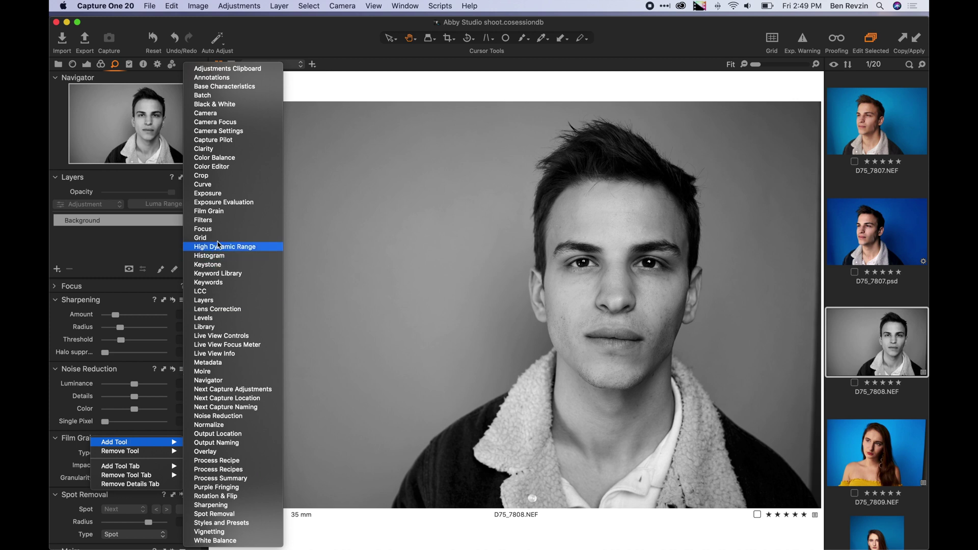
{"action": "left_click", "coordinate": [74, 442]}
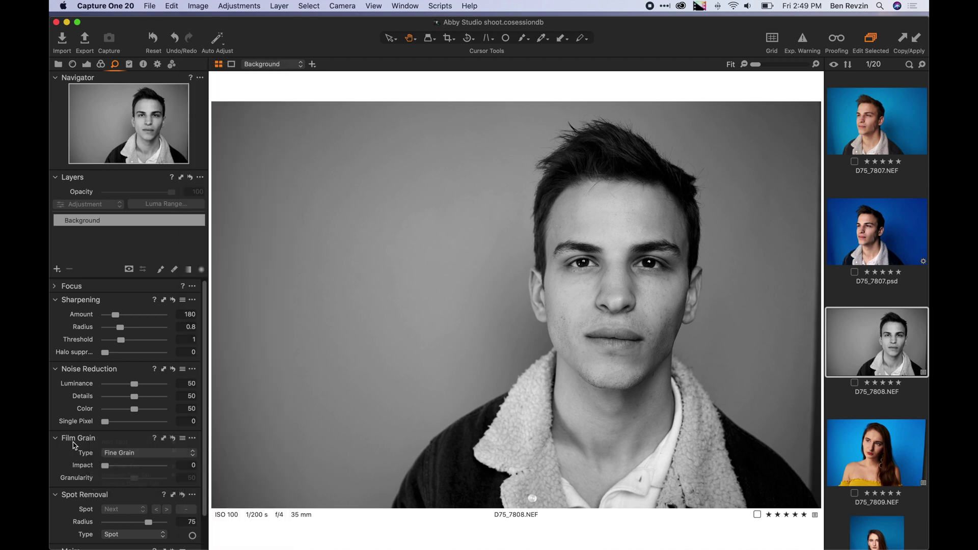
{"action": "left_click", "coordinate": [132, 455]}
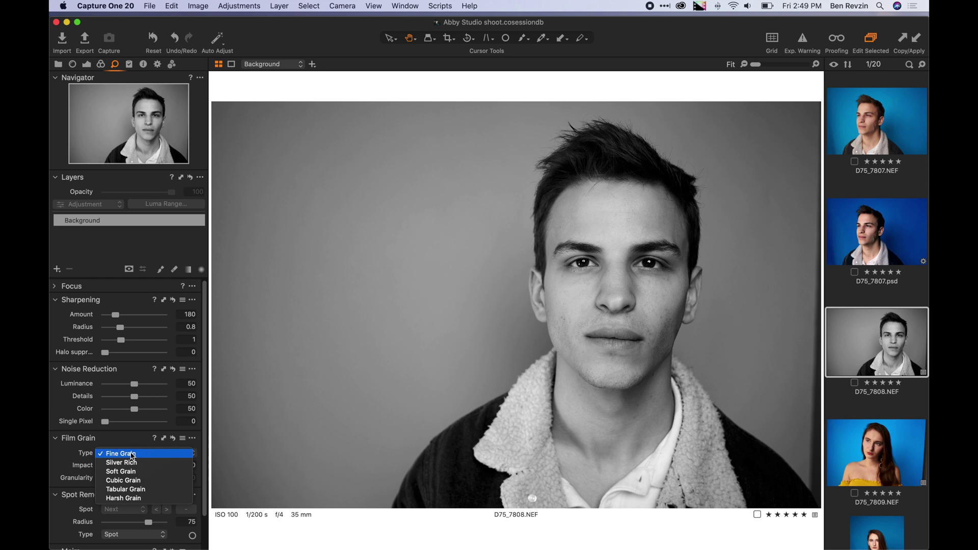
{"action": "left_click", "coordinate": [150, 457]}
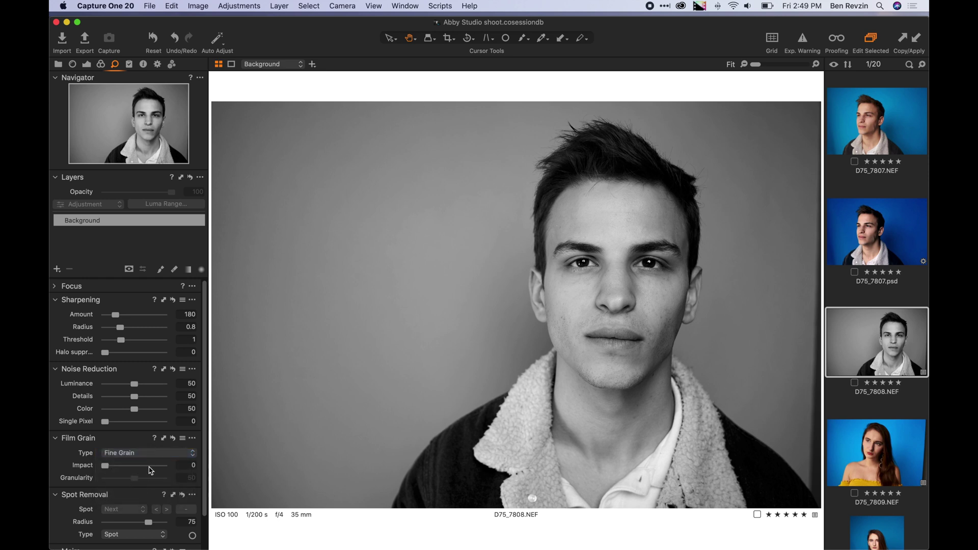
{"action": "left_click", "coordinate": [161, 466]}
Step: Push film grain Impact to 100, checking the face at 100% before fitting the view
{"action": "left_click", "coordinate": [475, 310]}
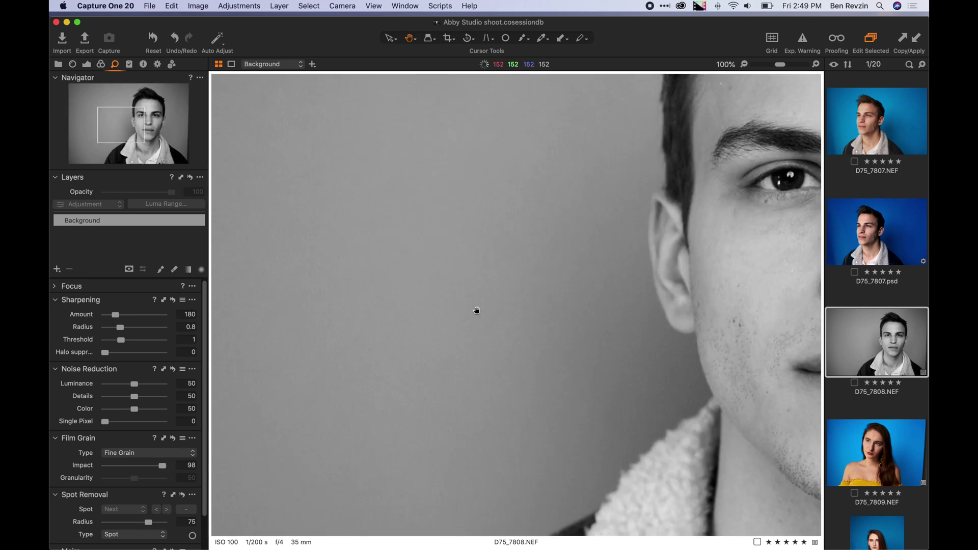
{"action": "left_click_drag", "start_coordinate": [586, 271], "coordinate": [402, 326]}
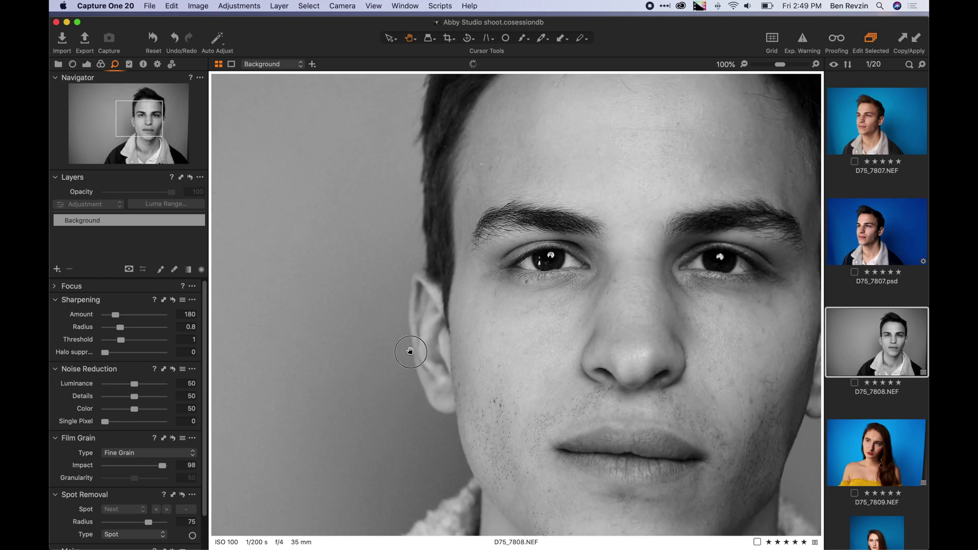
{"action": "left_click_drag", "start_coordinate": [517, 151], "coordinate": [461, 251]}
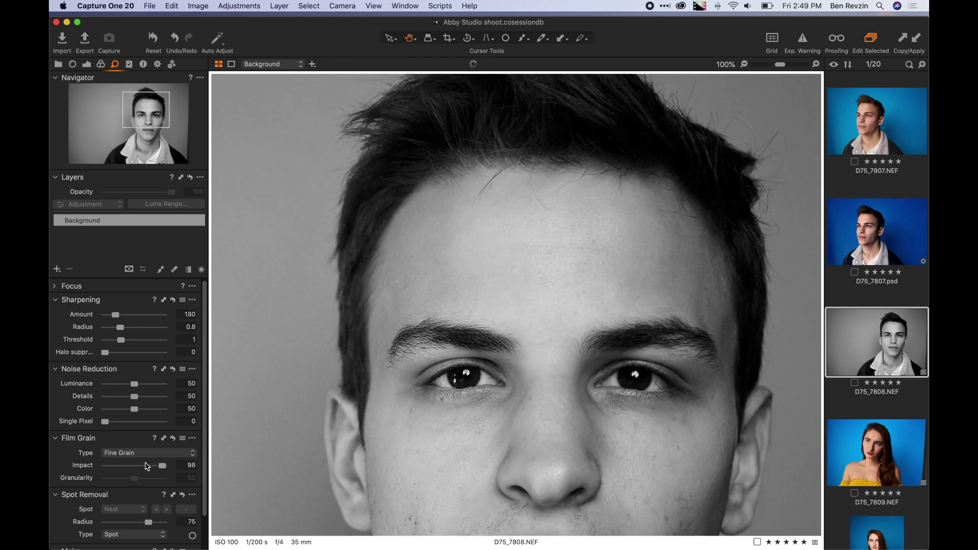
{"action": "left_click", "coordinate": [105, 467]}
{"action": "scroll", "coordinate": [393, 387], "scroll_direction": "left", "scroll_amount": 5}
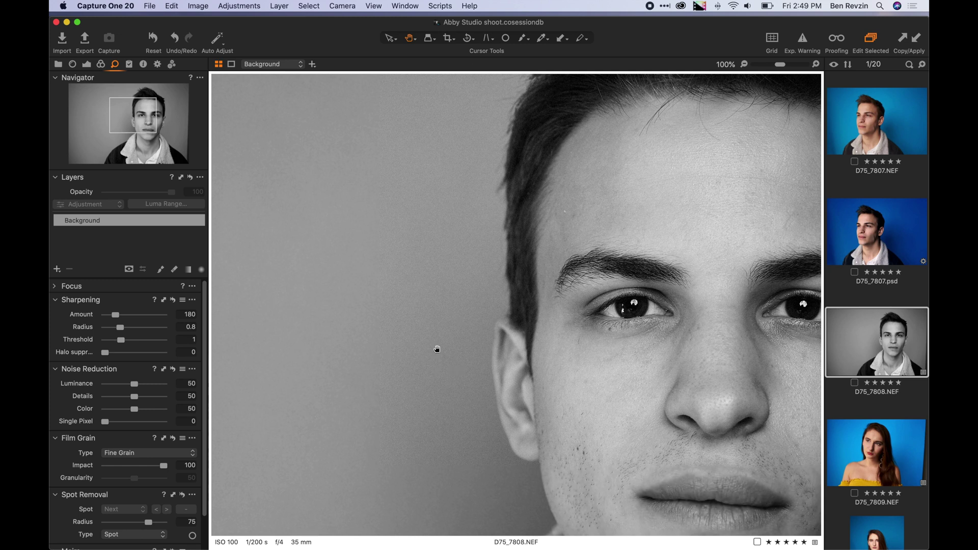
{"action": "key", "text": "super+0"}
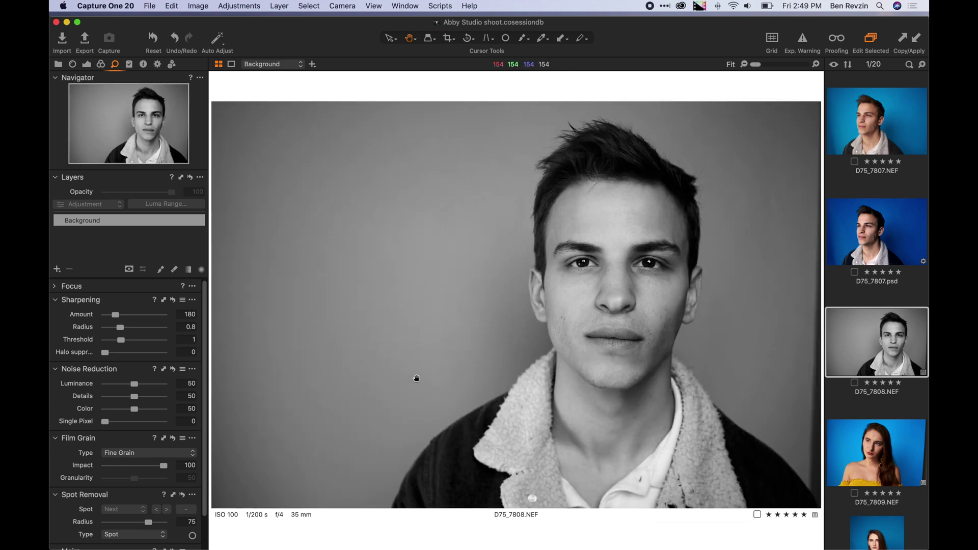
Step: Crop the headshot tighter around the face and shift the frame upward
{"action": "left_click", "coordinate": [446, 41]}
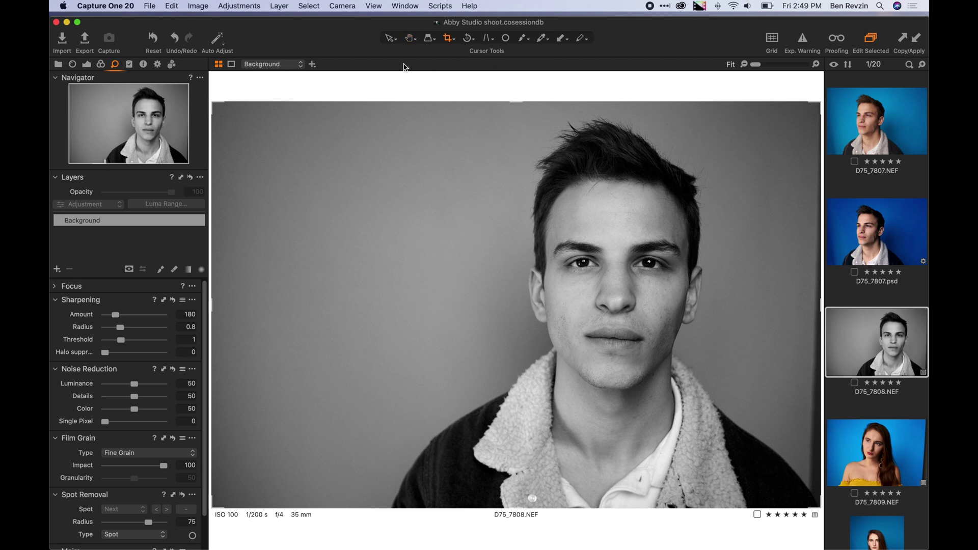
{"action": "left_click_drag", "start_coordinate": [214, 103], "coordinate": [284, 153]}
{"action": "left_click_drag", "start_coordinate": [406, 262], "coordinate": [390, 219]}
{"action": "key", "text": "h"}
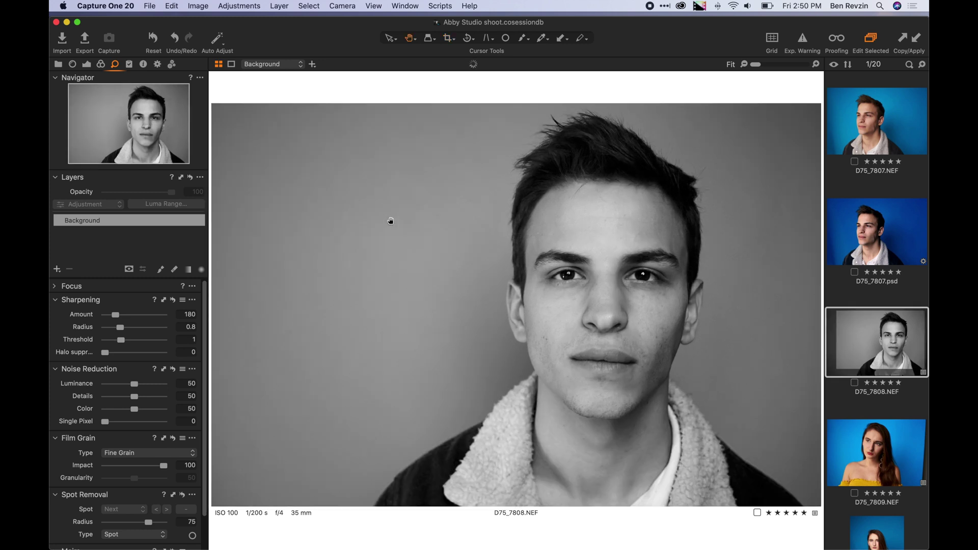
{"action": "key", "text": "super+0"}
Step: Clone a variant of D75_7808 and reset the copy to the original colour
{"action": "right_click", "coordinate": [869, 366]}
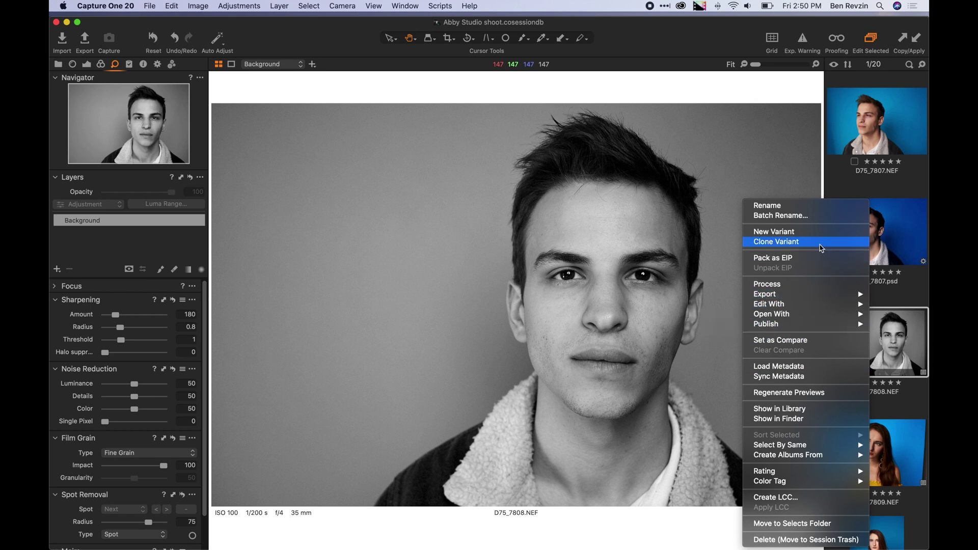
{"action": "left_click", "coordinate": [820, 242]}
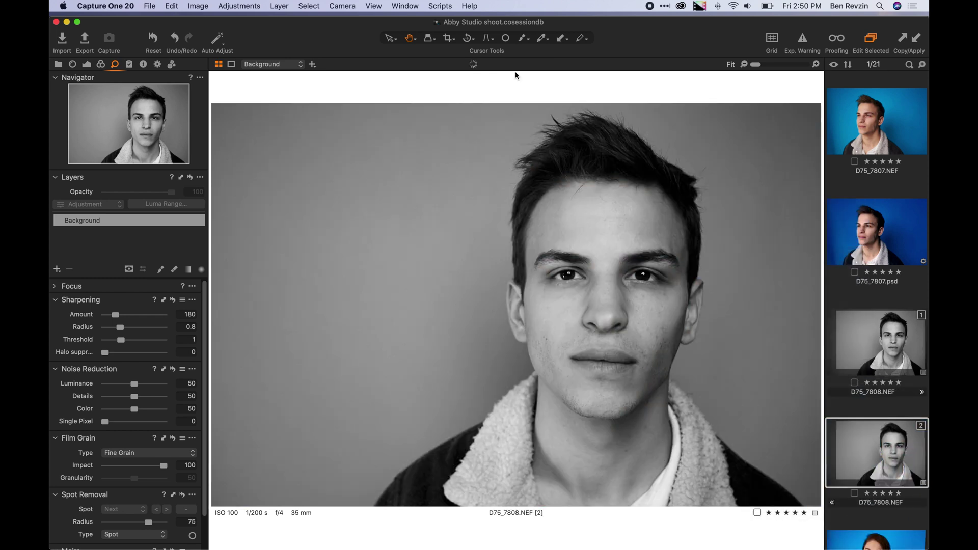
{"action": "left_click", "coordinate": [153, 38]}
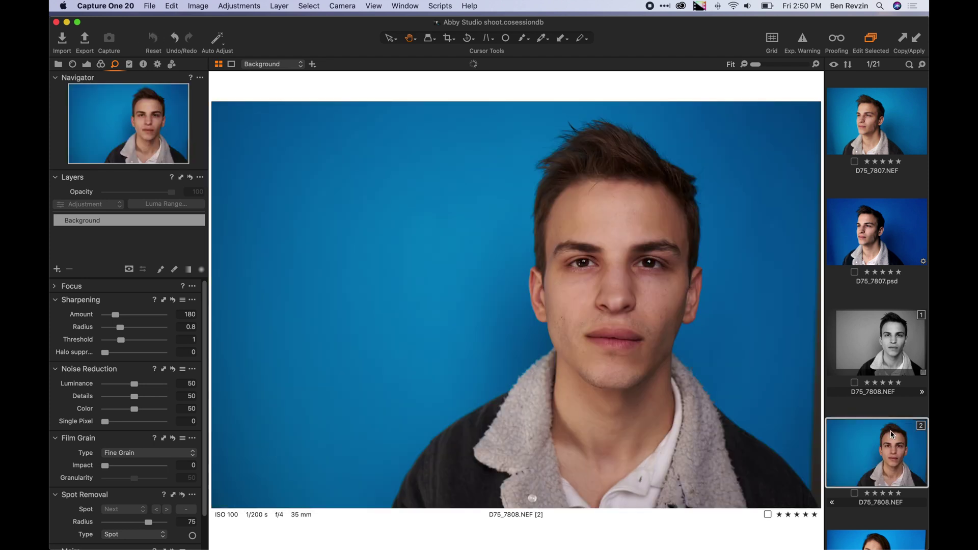